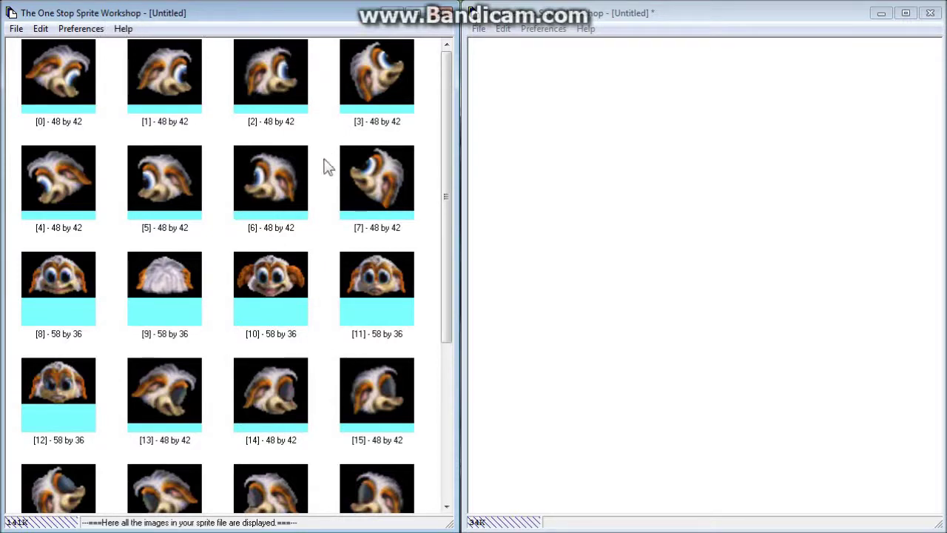
Nudge the base head file's sprite list to bring its 48 by 42 frames into view.
mouse_move(449, 91)
left_mouse_down()
mouse_move(429, 271)
mouse_move(442, 217)
mouse_move(443, 83)
left_mouse_up()
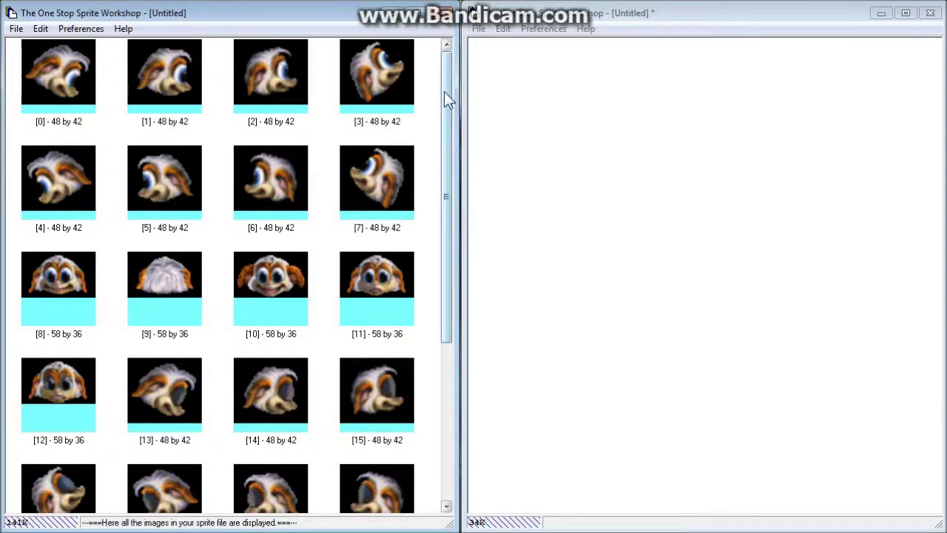
Scroll the base head sprite list down through frames [0]–[25] and back to the top.
left_click_drag(444, 91, 429, 278)
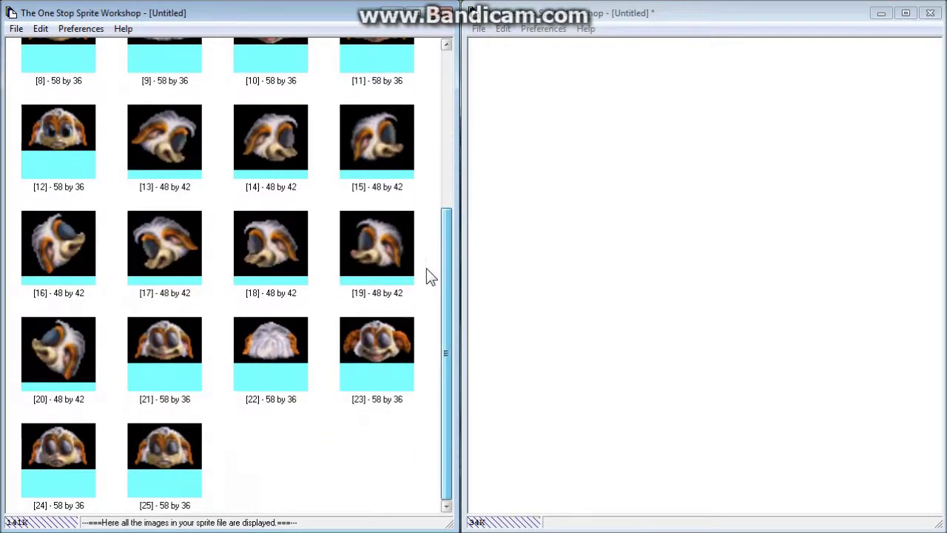
left_click(447, 83)
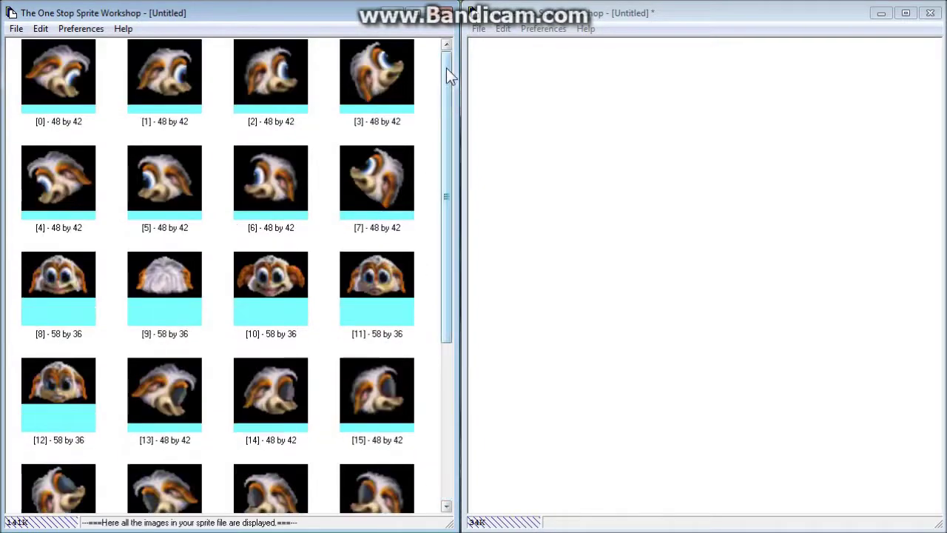
left_click_drag(434, 111, 446, 326)
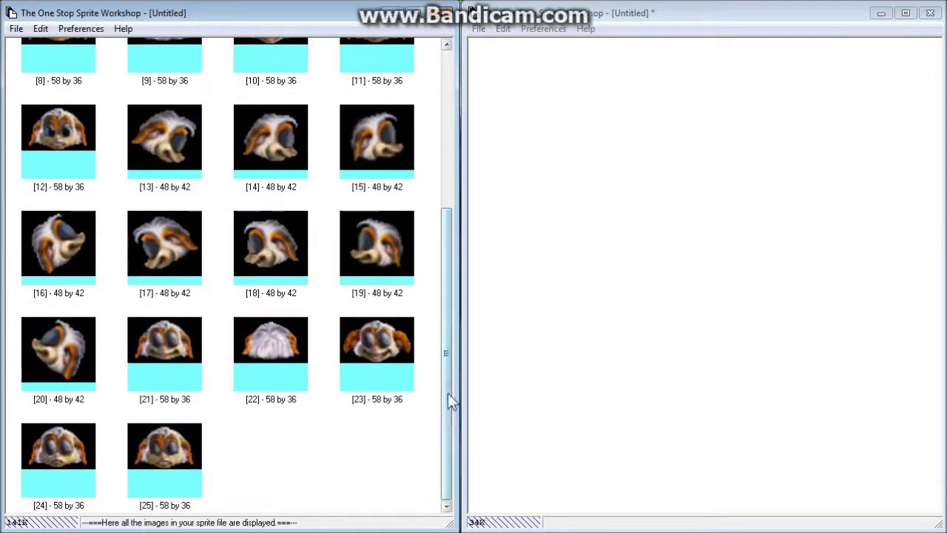
left_click_drag(448, 393, 448, 199)
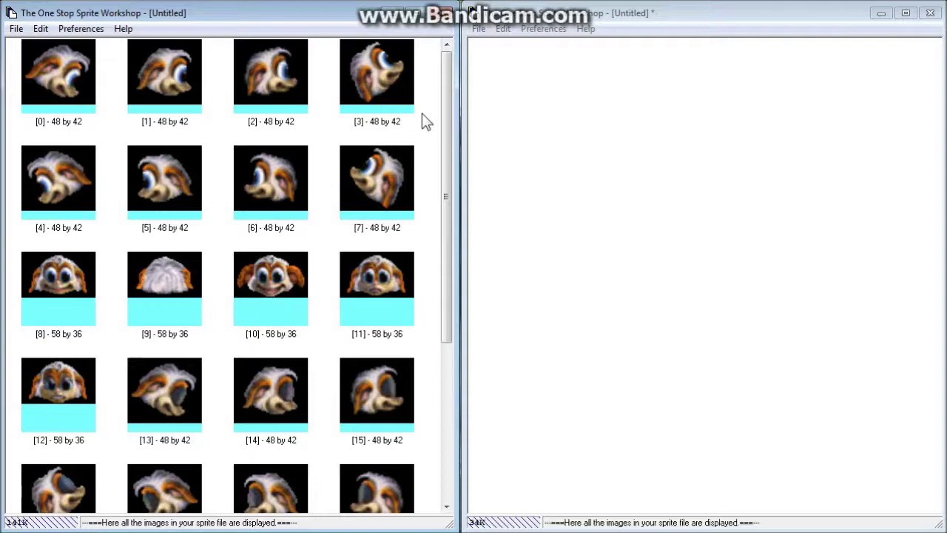
left_click_drag(446, 89, 427, 259)
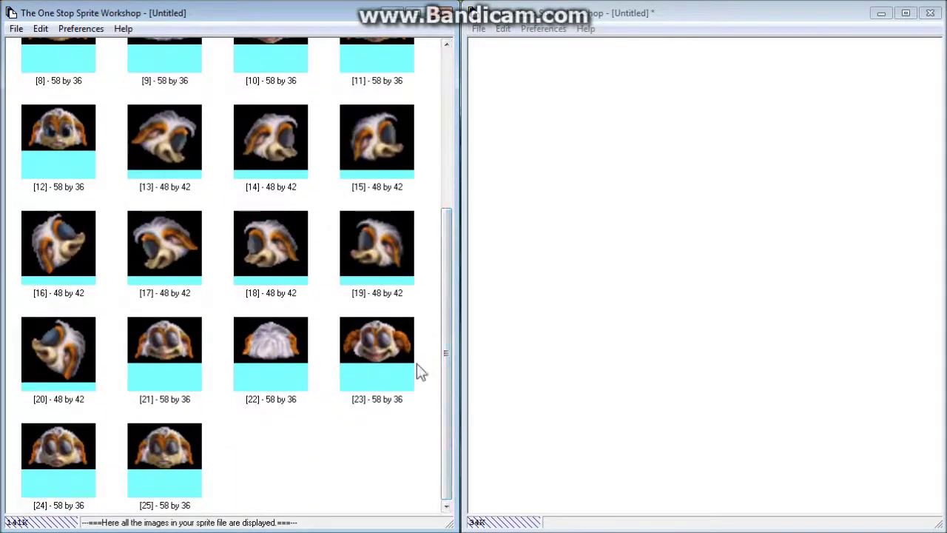
left_click_drag(447, 351, 427, 216)
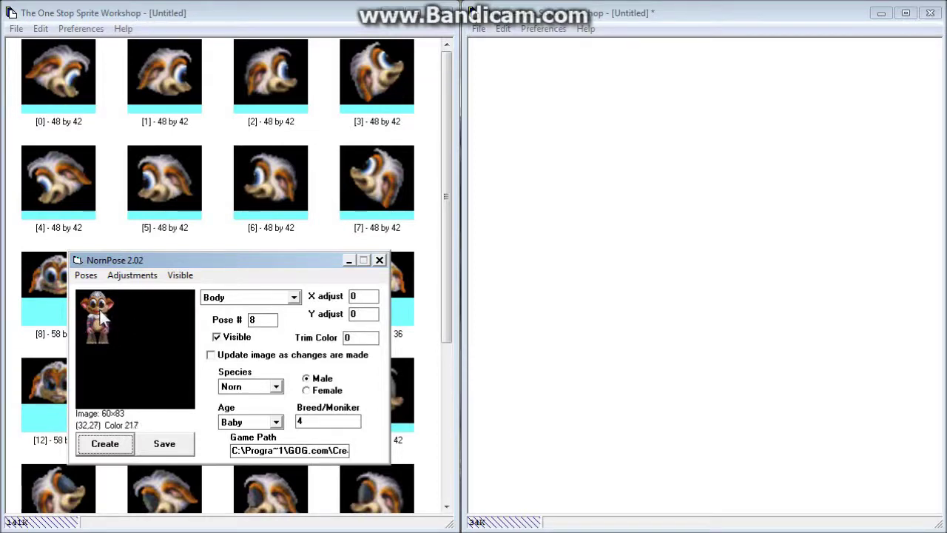
Review the a004.att attachment values in Notepad, then select base sprite [0].
key("Return")
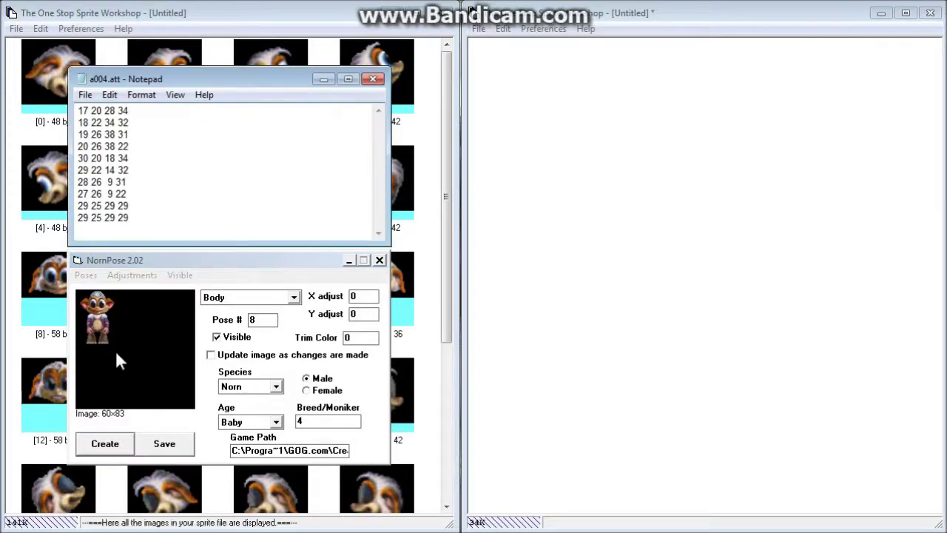
key("ctrl+End")
key("ctrl+shift+Home")
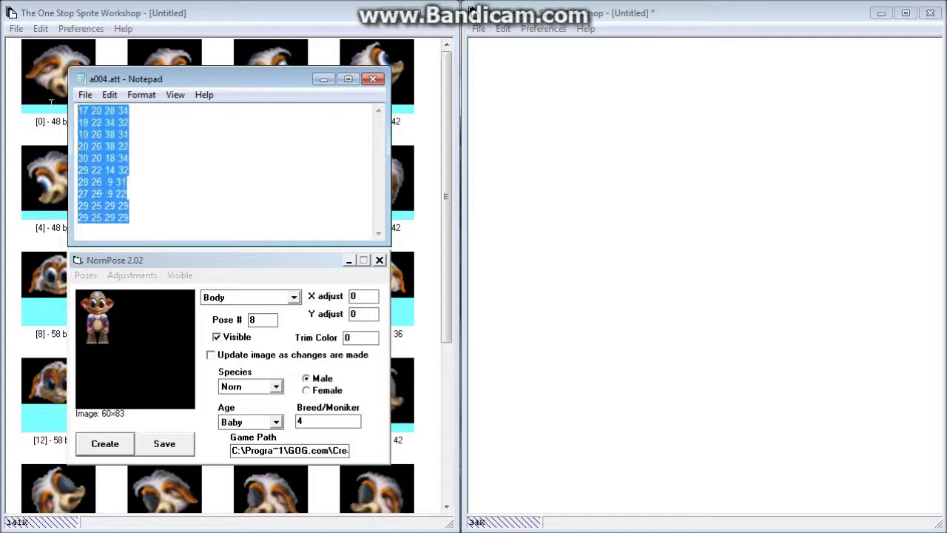
left_click(130, 218)
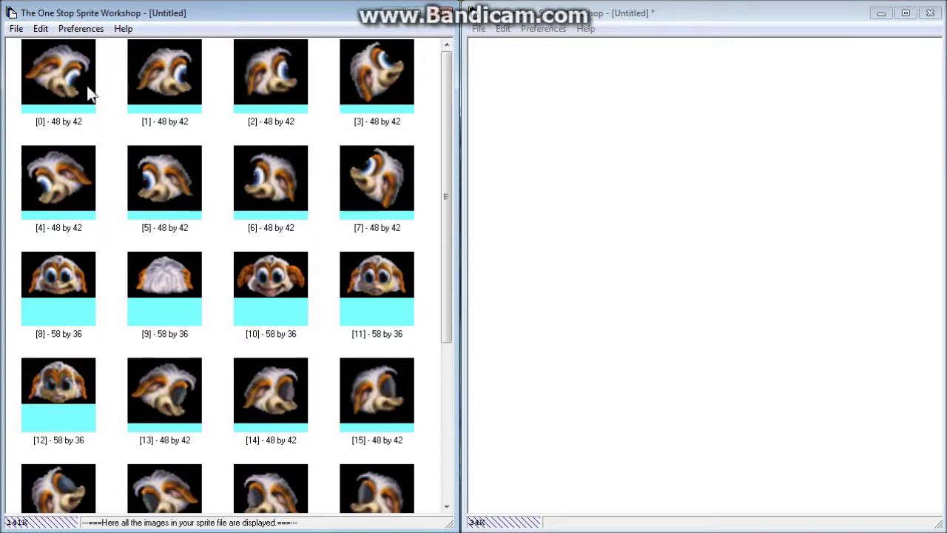
left_click(69, 92)
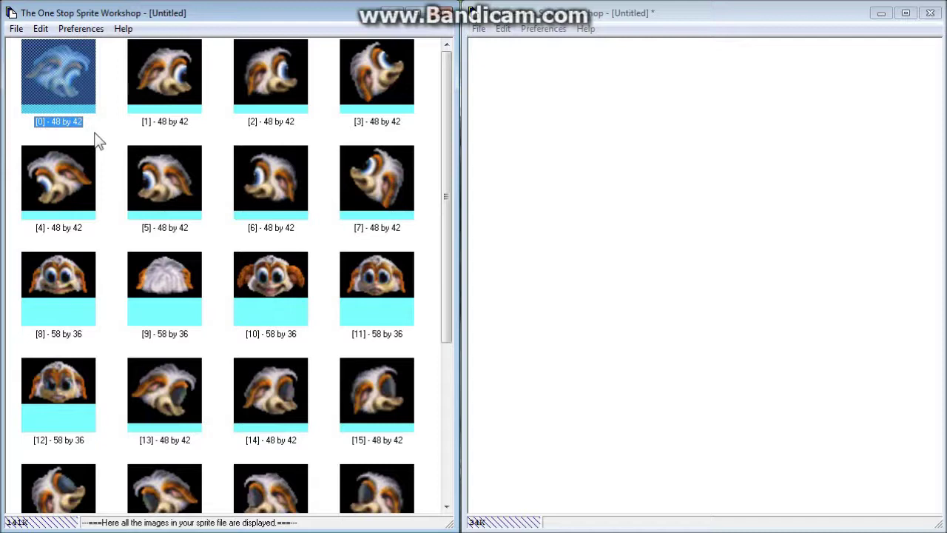
left_click(40, 28)
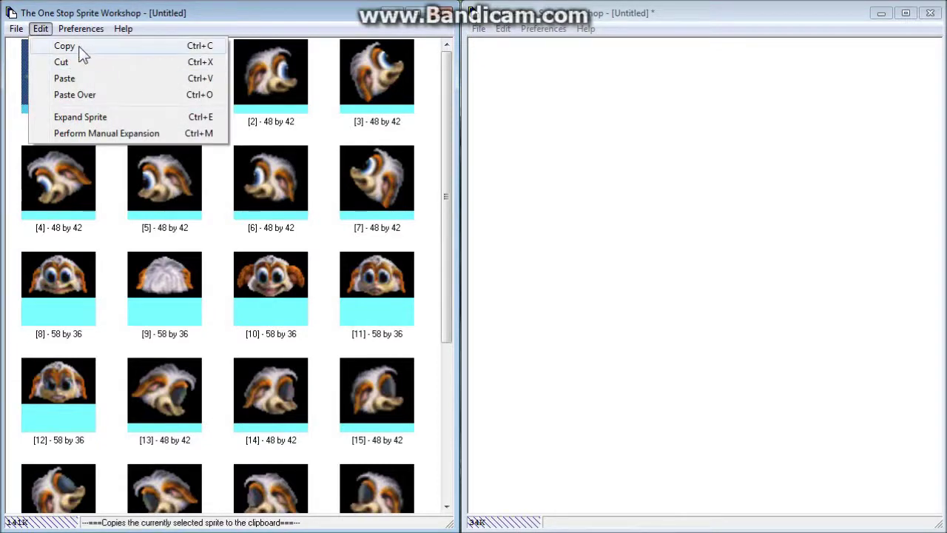
left_click(39, 30)
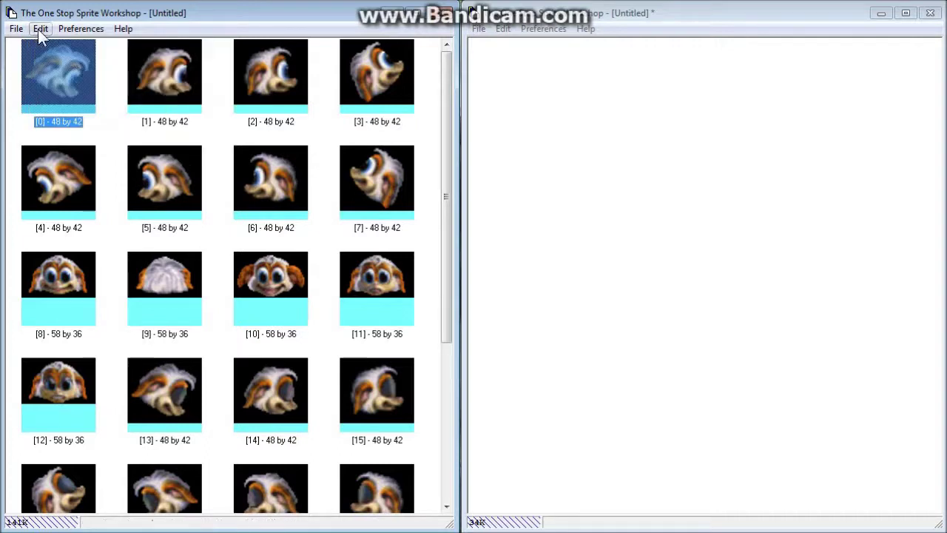
left_click(117, 138)
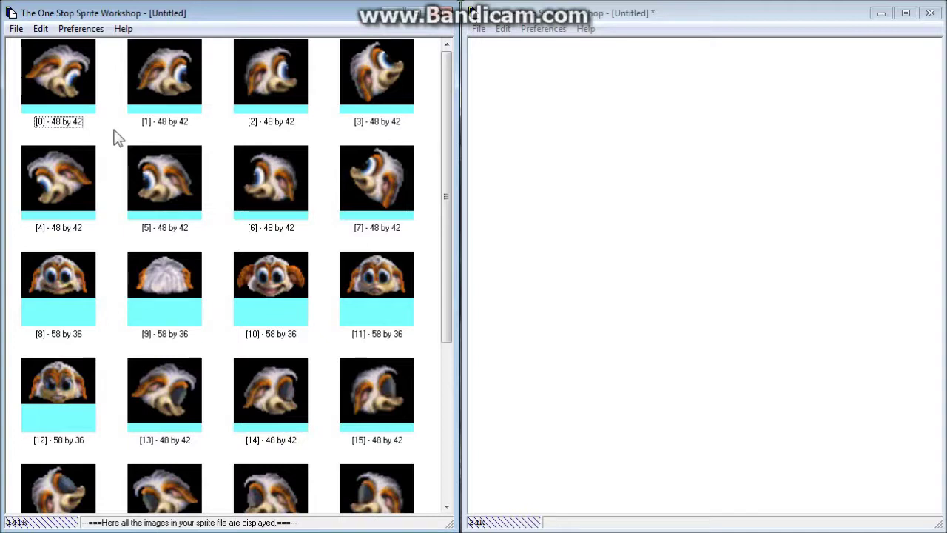
left_click(67, 80)
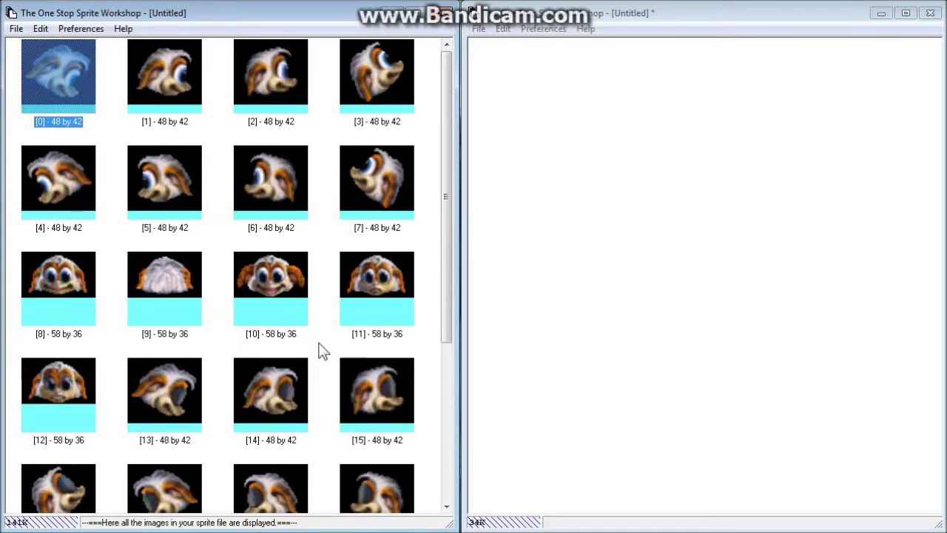
left_click(218, 145)
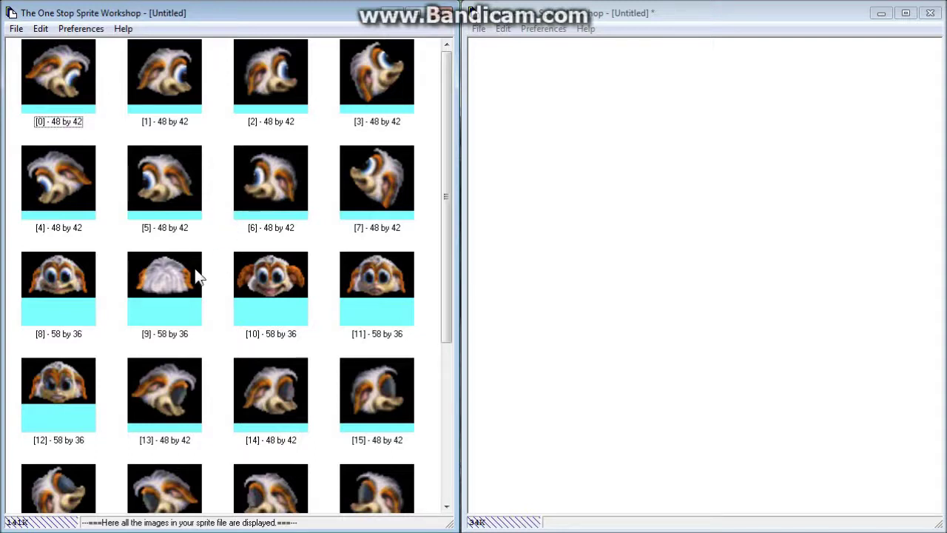
left_click(50, 69)
left_click(180, 83)
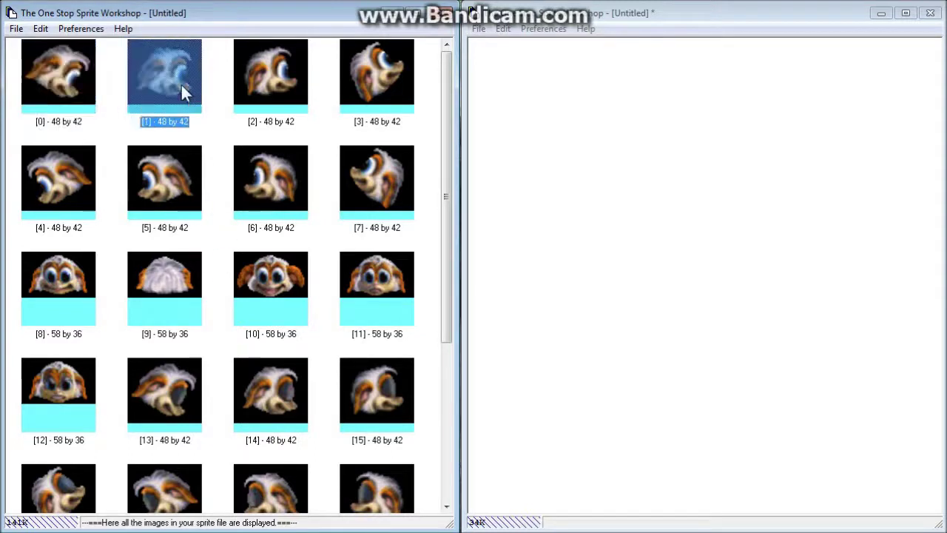
left_click(298, 92)
left_click(364, 88)
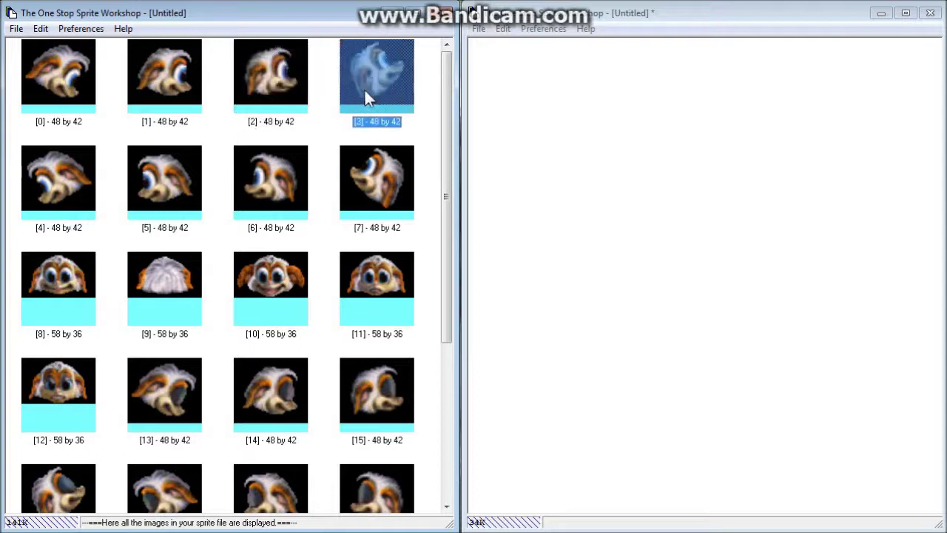
left_click(71, 174)
left_click(117, 254)
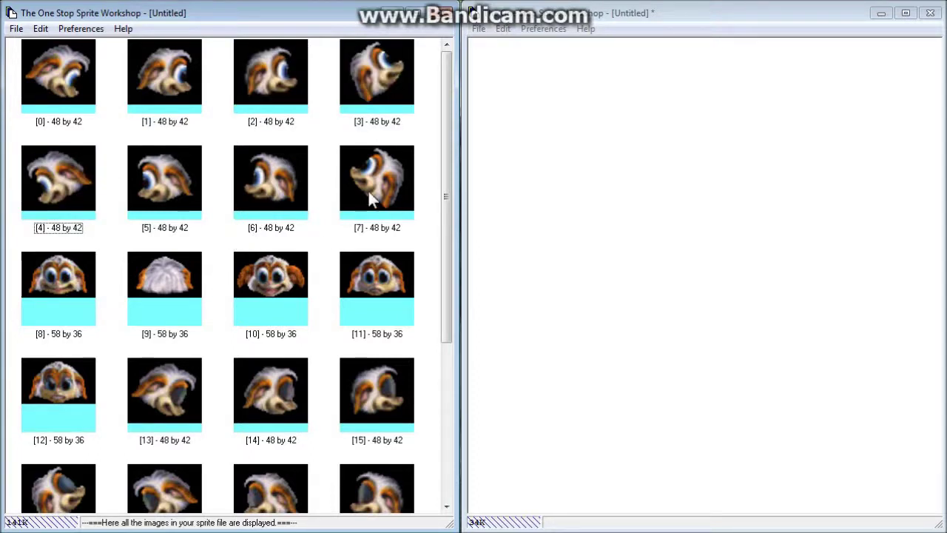
scroll(427, 138, "down", 4)
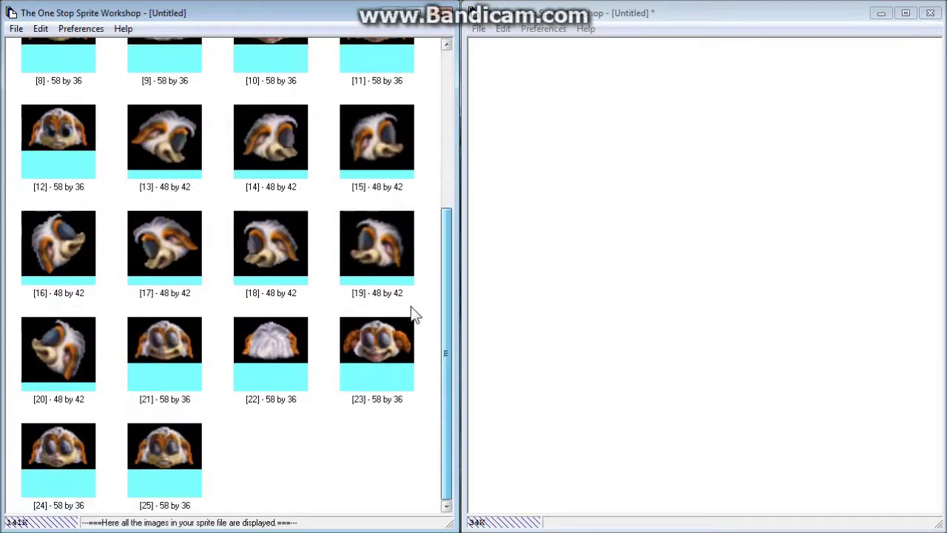
scroll(421, 70, "up", 4)
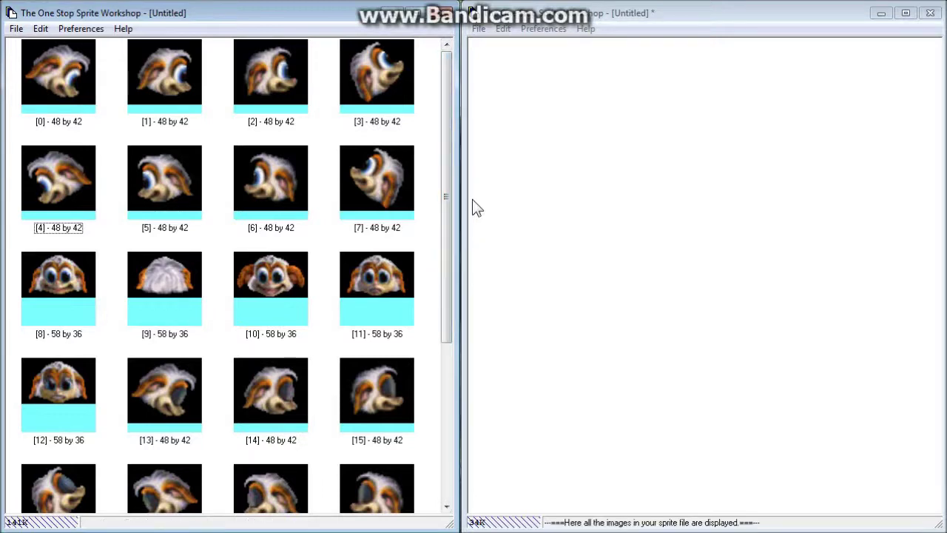
Make the empty untitled sprite file active, with base frames [8]–[12] visible alongside.
left_click(560, 241)
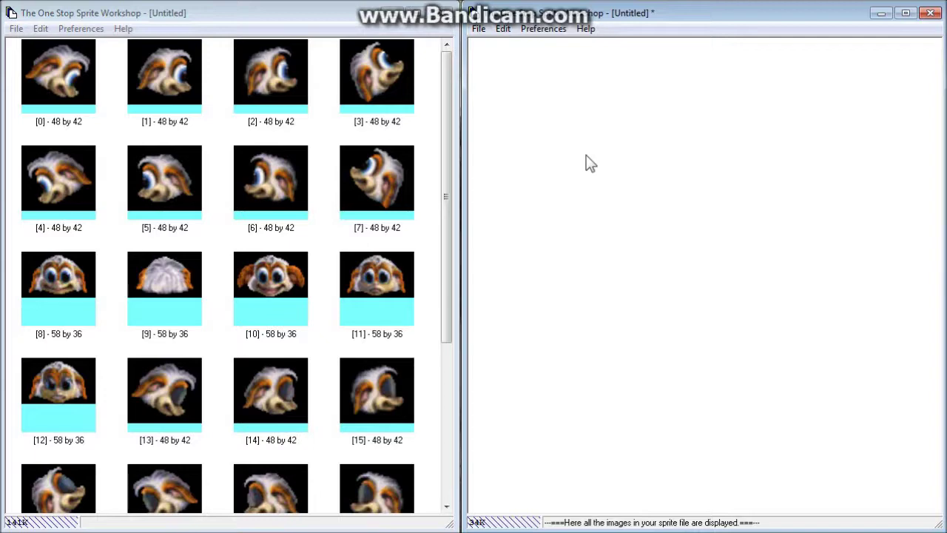
left_click_drag(452, 61, 499, 96)
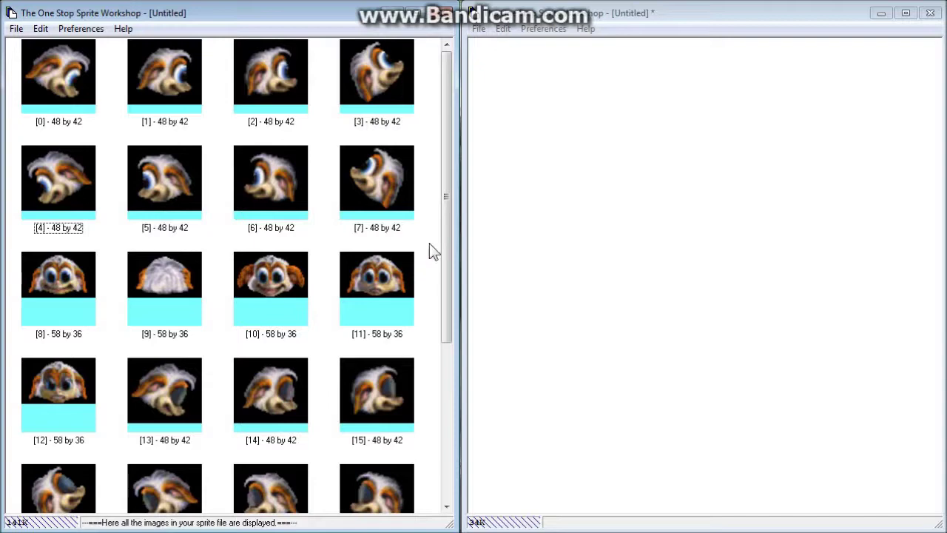
left_click_drag(446, 151, 447, 101)
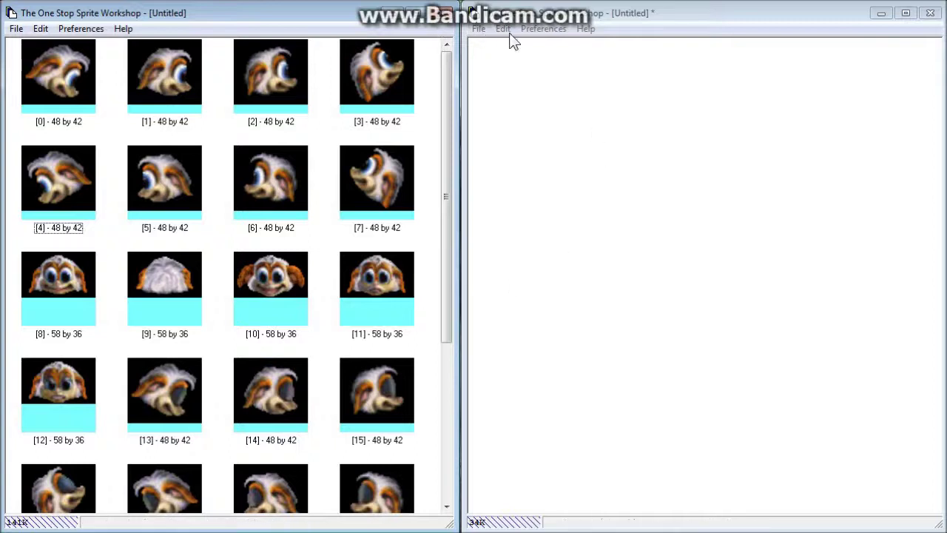
left_click(615, 21)
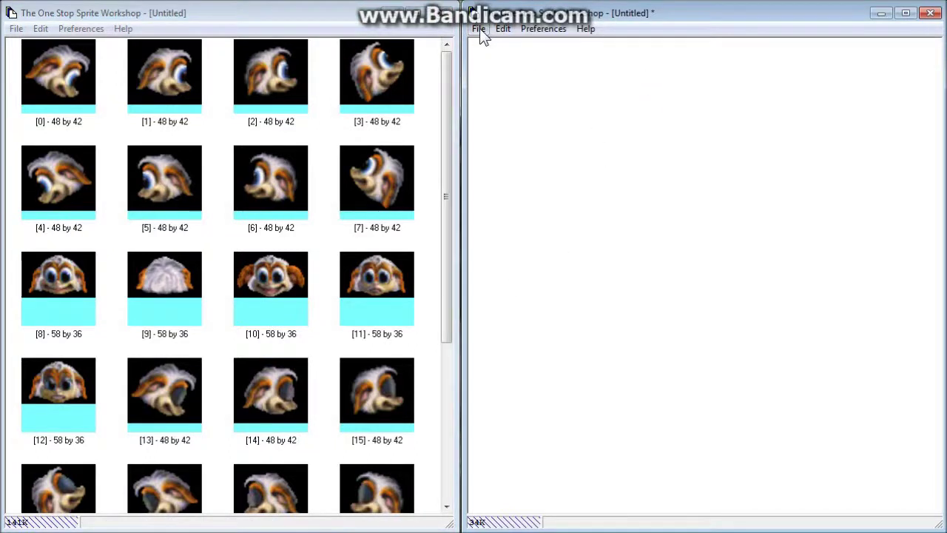
Import A004-0.bmp from the Male Babies folder as sprite [0] of the new file.
left_click(481, 31)
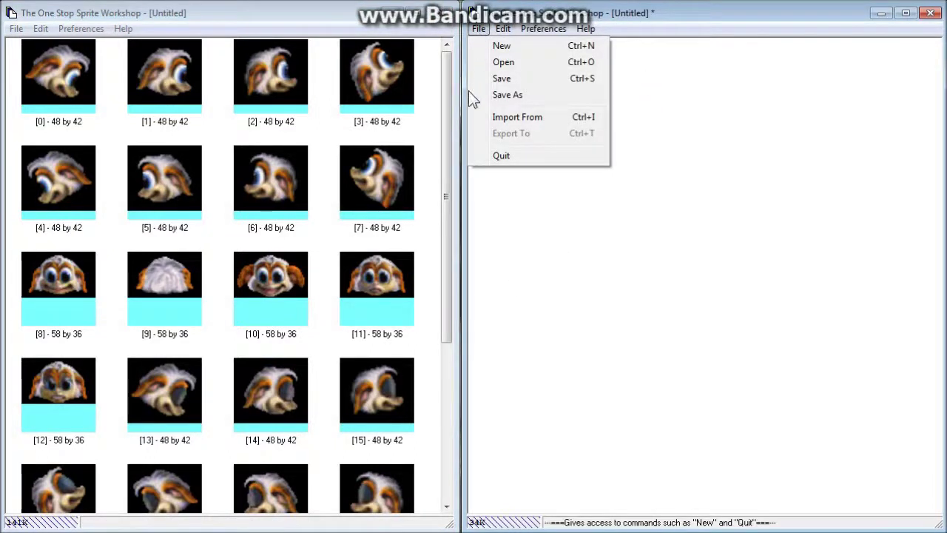
left_click(551, 119)
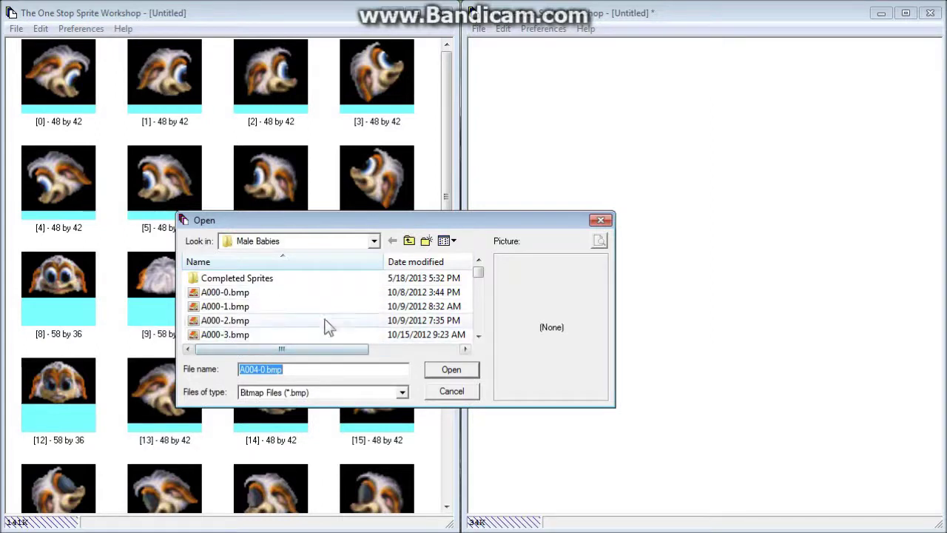
mouse_move(479, 273)
left_mouse_down()
mouse_move(478, 336)
mouse_move(480, 274)
left_mouse_up()
scroll(478, 320, "down", 3)
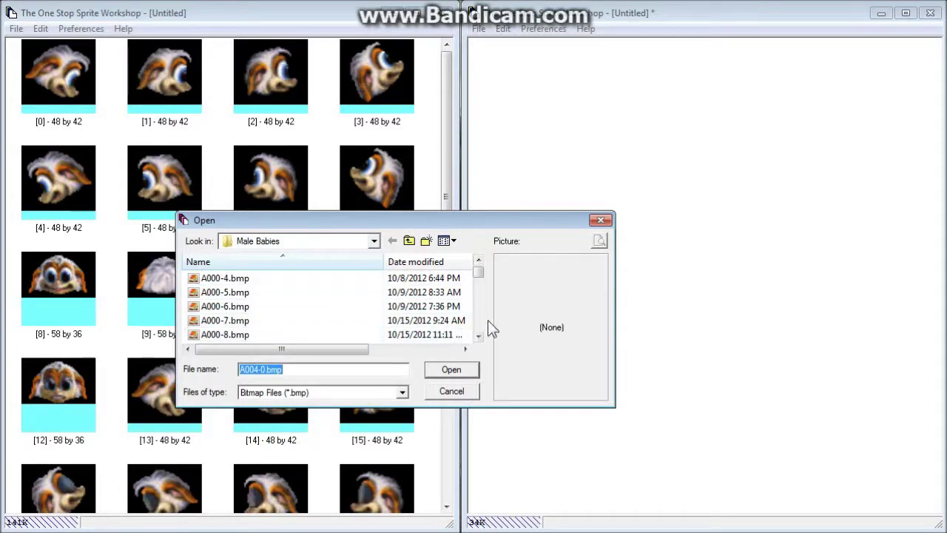
left_click(479, 318)
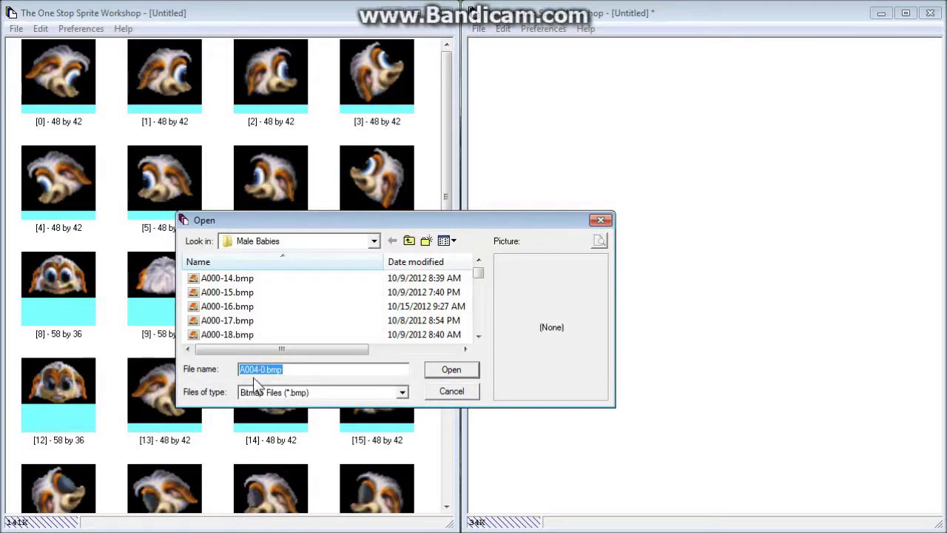
left_click(274, 369)
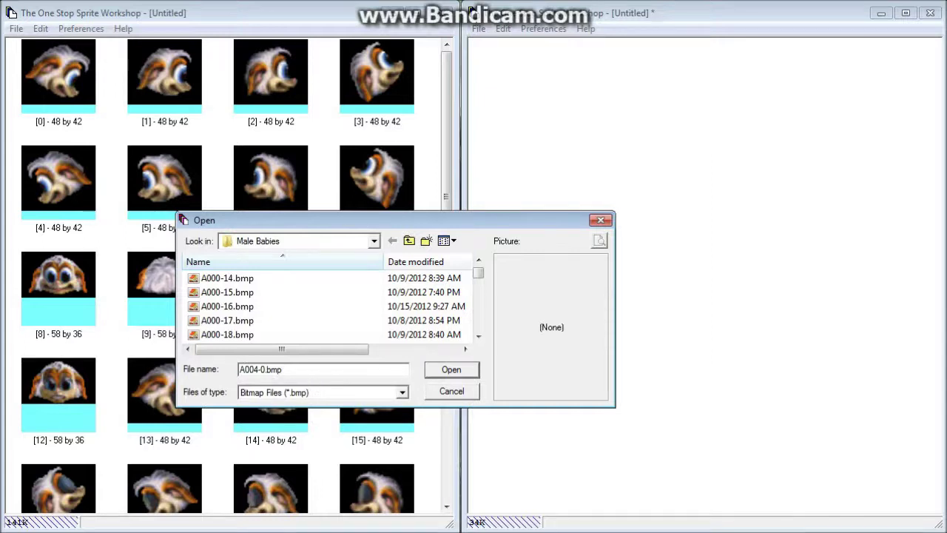
left_click(447, 370)
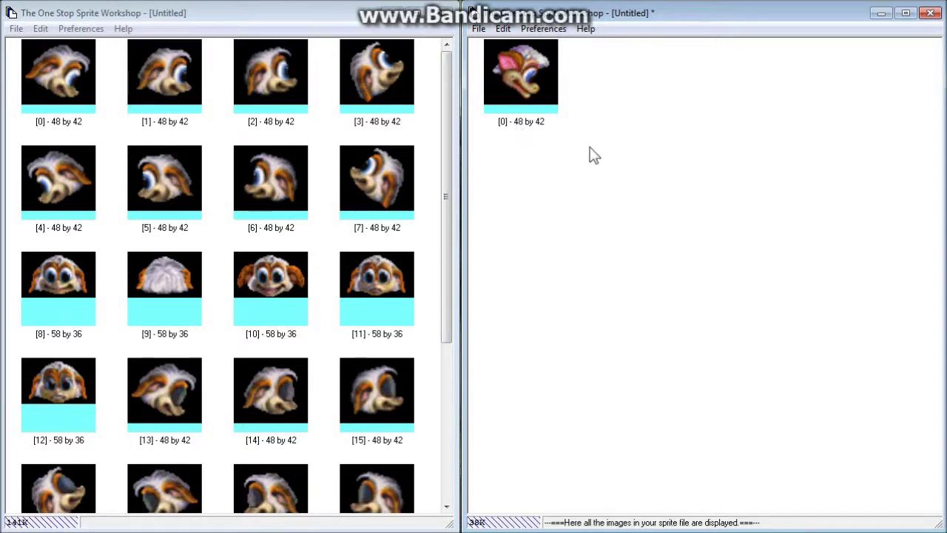
Import A004-1.bmp and A004-2.bmp as frames 1 and 2 of the new sprite.
left_click(479, 29)
left_click(493, 117)
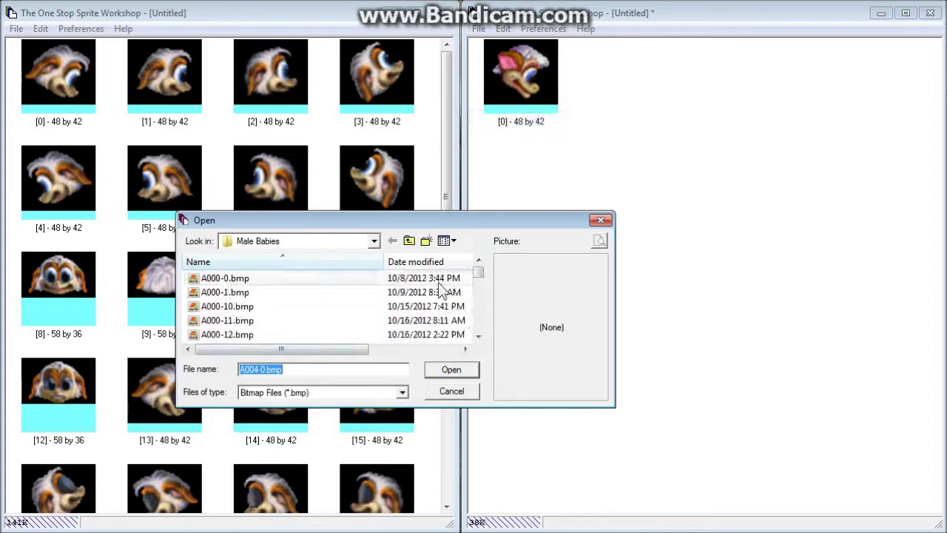
left_click(264, 368)
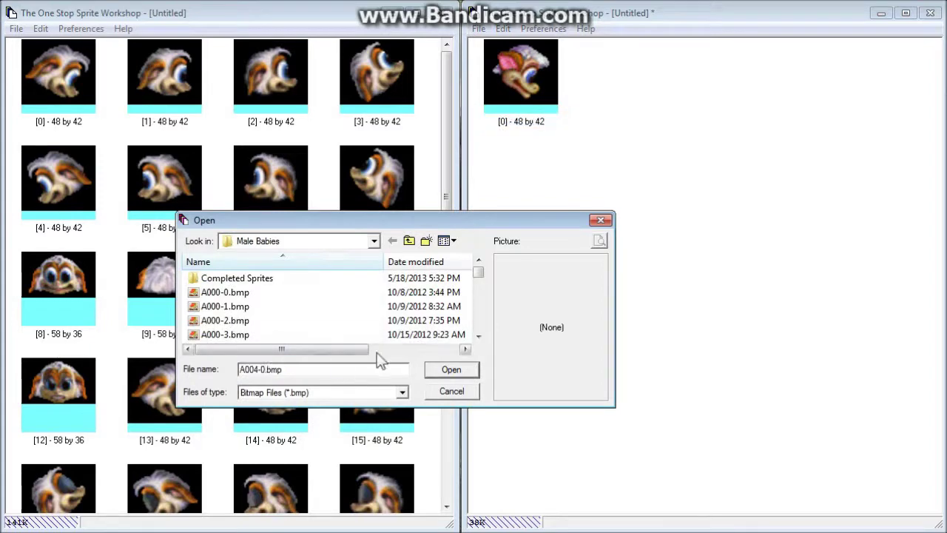
key("BackSpace")
type("1")
left_click(445, 367)
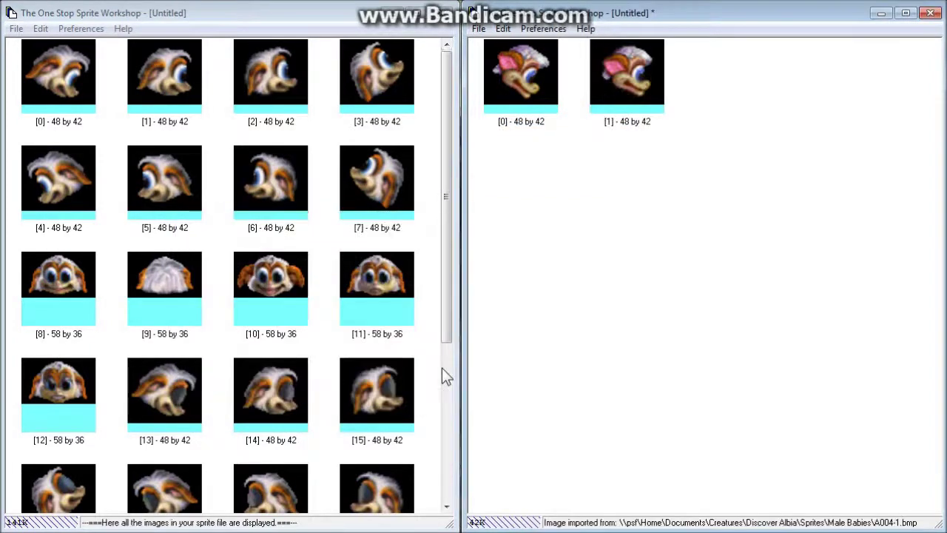
left_click(479, 28)
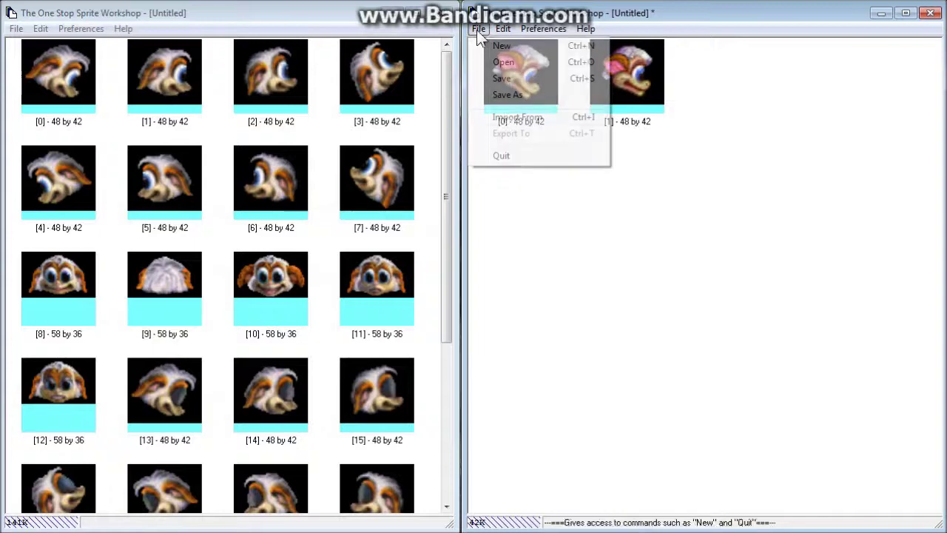
left_click(511, 117)
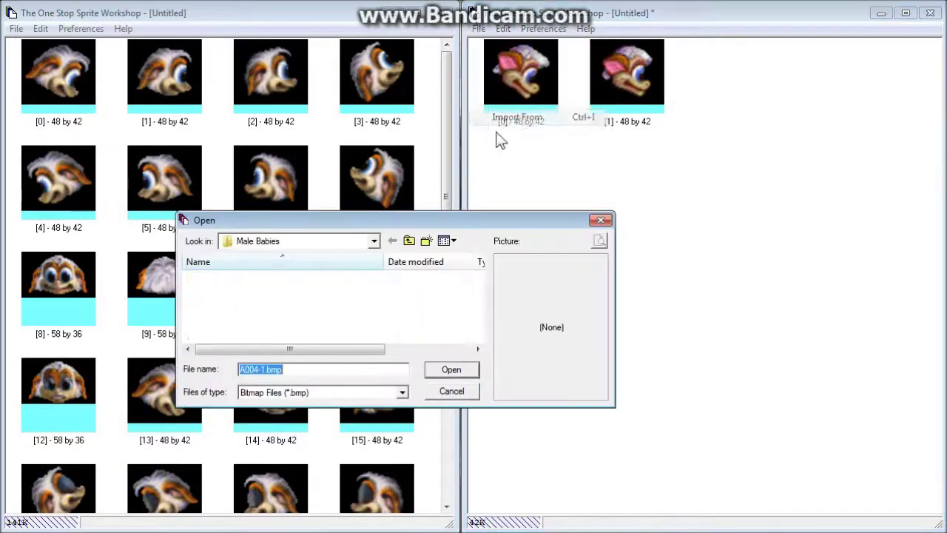
left_click(264, 369)
key("BackSpace")
type("2")
key("Return")
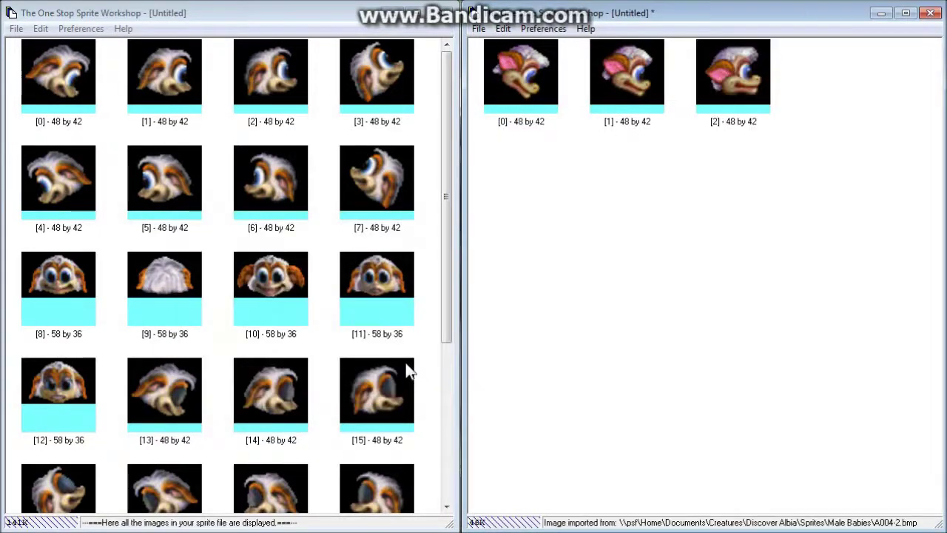
Import A004-3.bmp and A004-4.bmp as frames 3 and 4 of the new sprite.
left_click(485, 28)
left_click(518, 120)
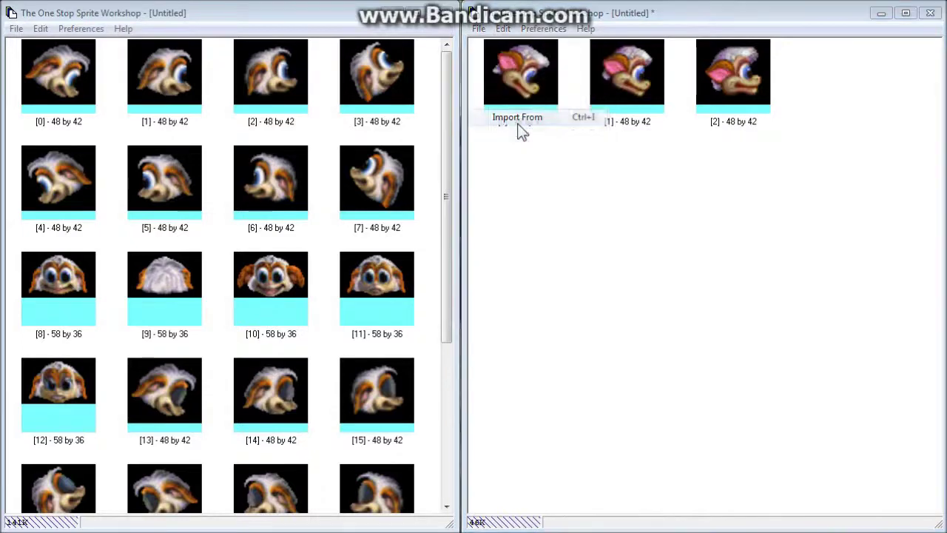
left_click(263, 368)
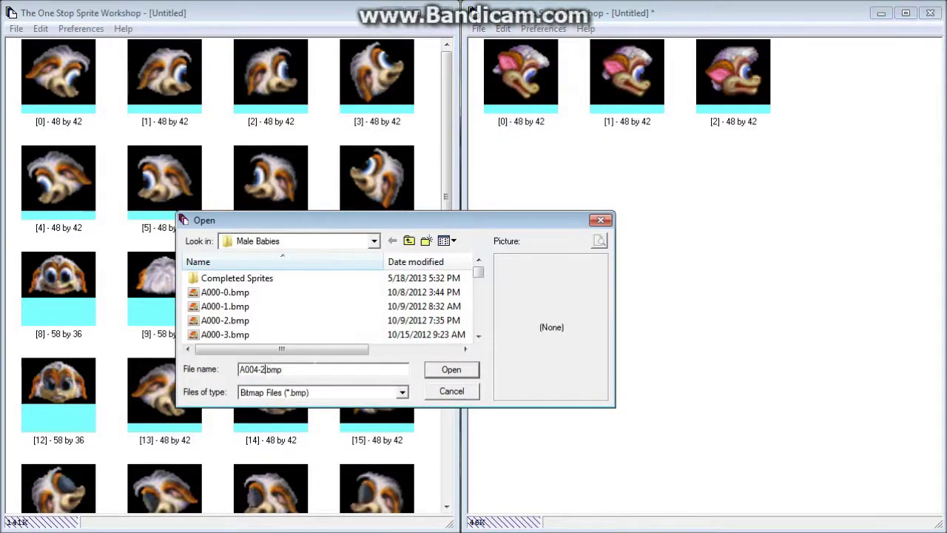
key("BackSpace")
type("3")
key("Return")
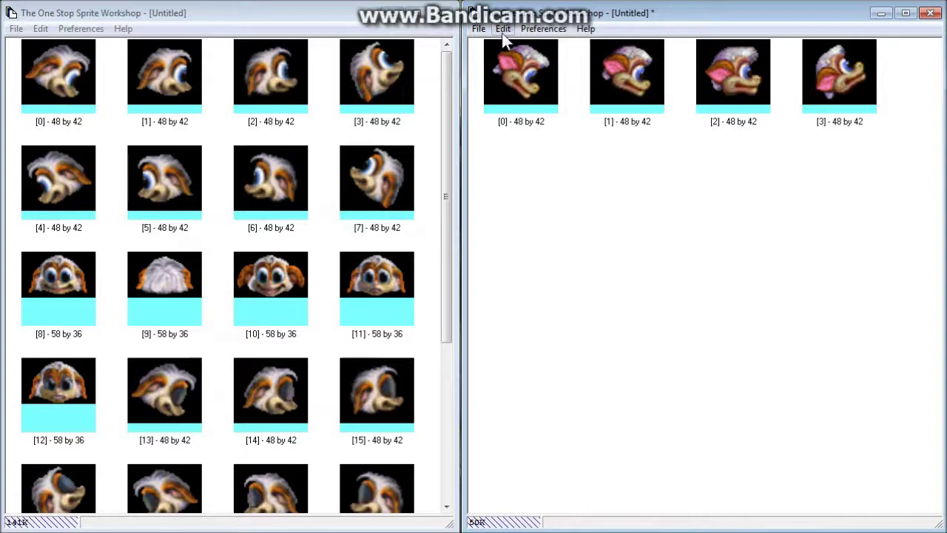
left_click(481, 30)
left_click(492, 116)
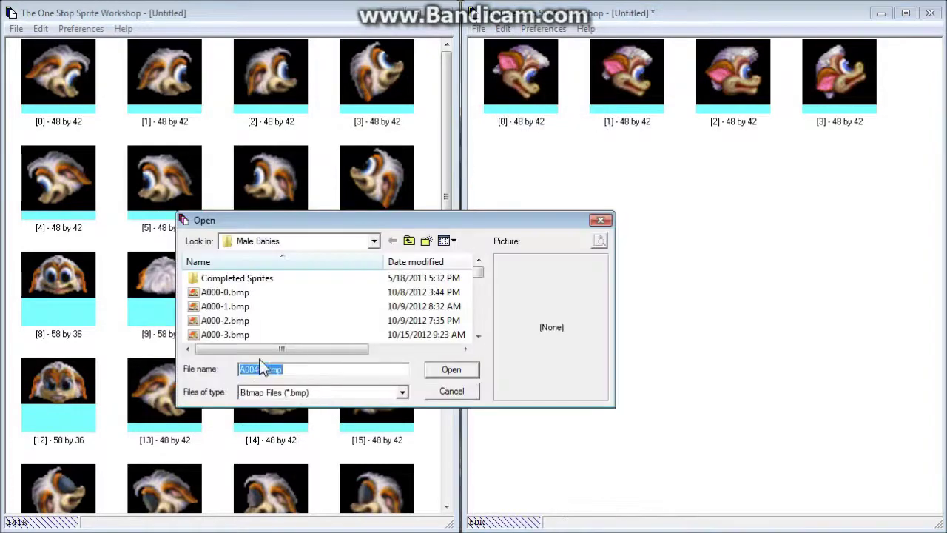
left_click(265, 369)
type("4")
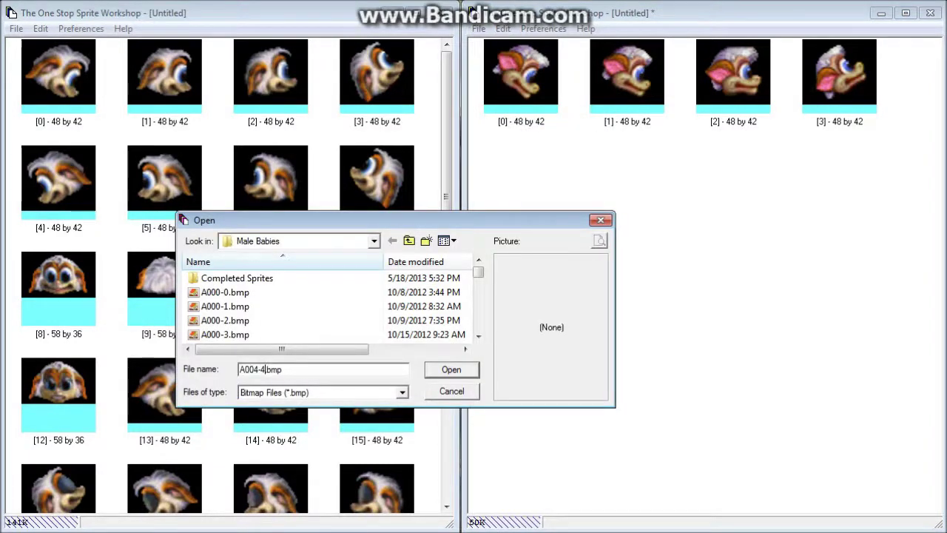
left_click(444, 370)
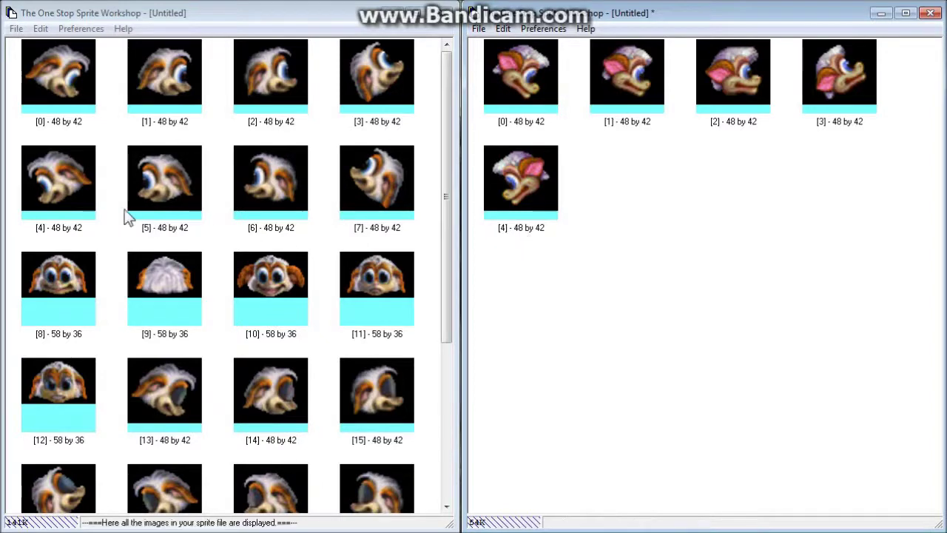
left_click(484, 27)
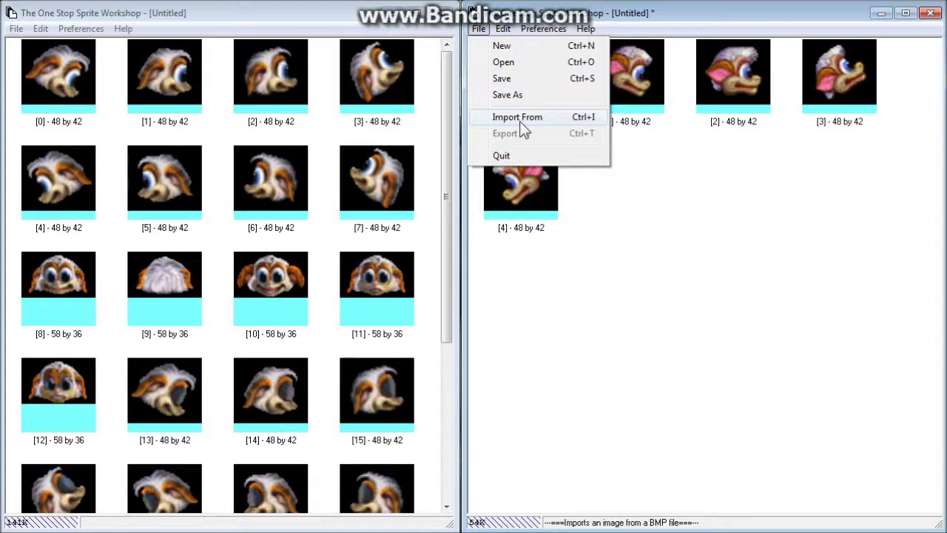
Import A004-5.bmp as frame 5 of the new sprite.
left_click(514, 119)
left_click(261, 370)
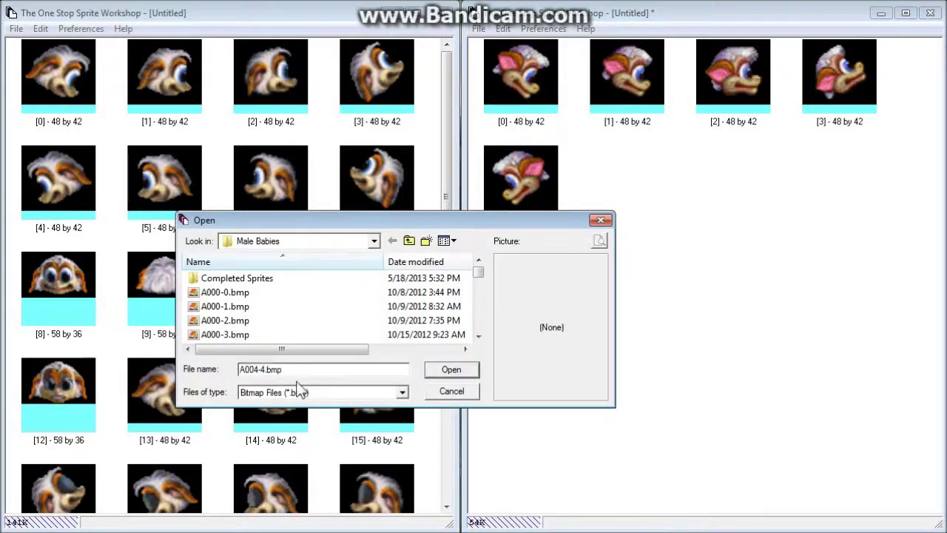
key("Delete")
type("5")
left_click(446, 371)
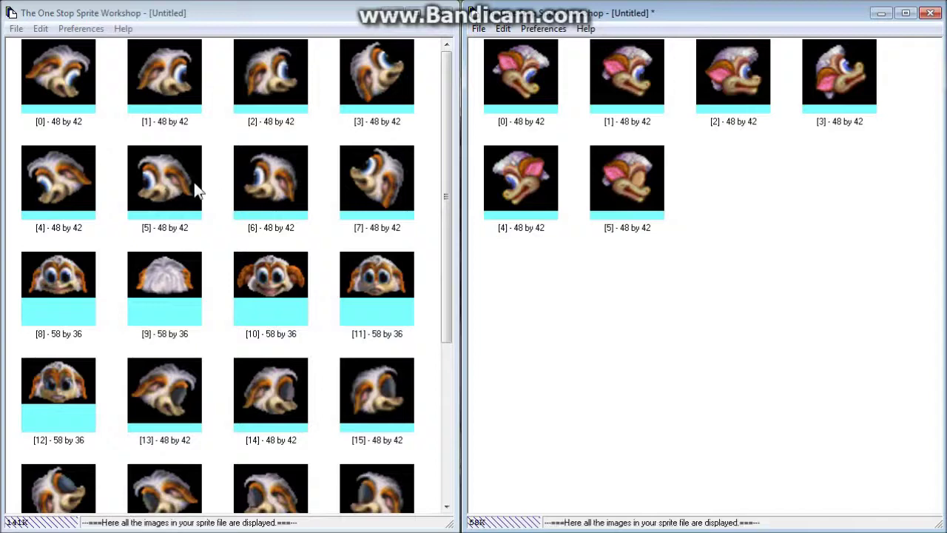
Cut frame [5] out so only frames [0]–[4] remain.
left_click(641, 175)
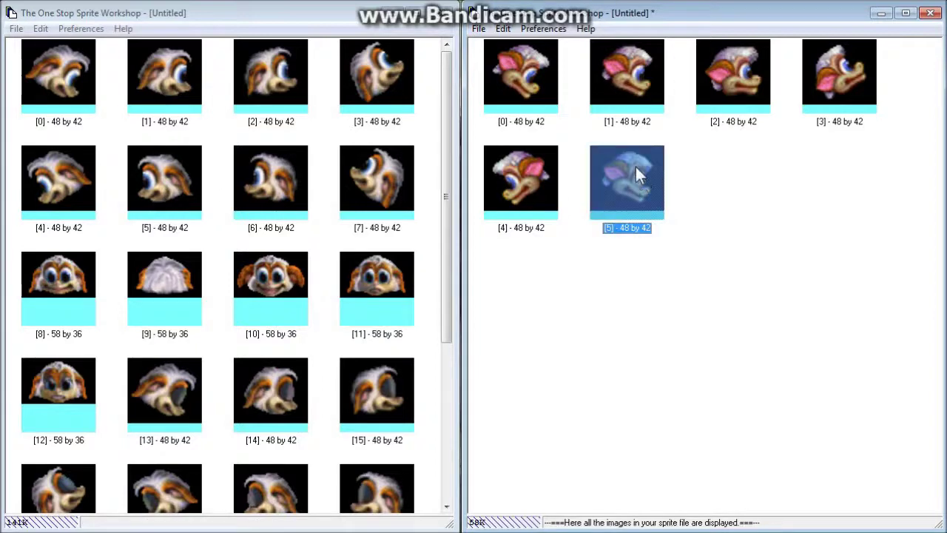
left_click(506, 30)
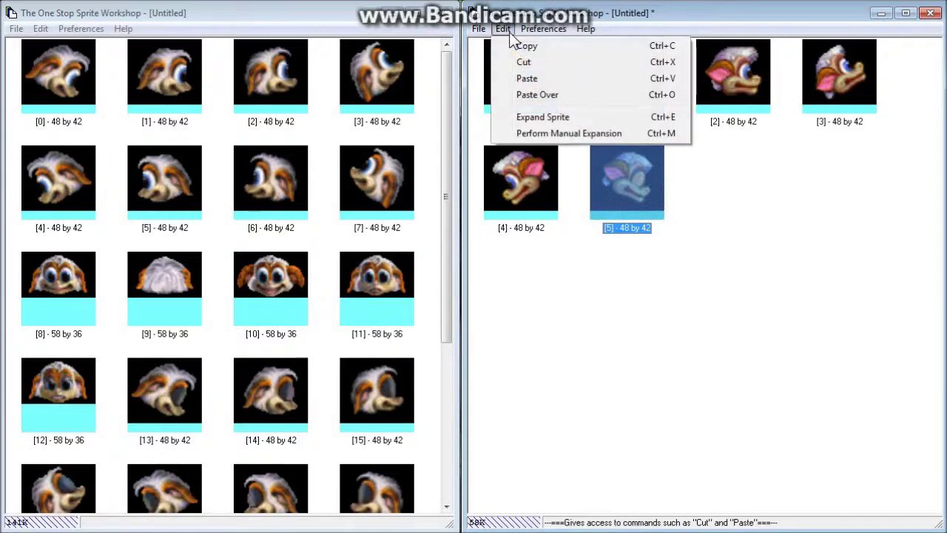
left_click(542, 64)
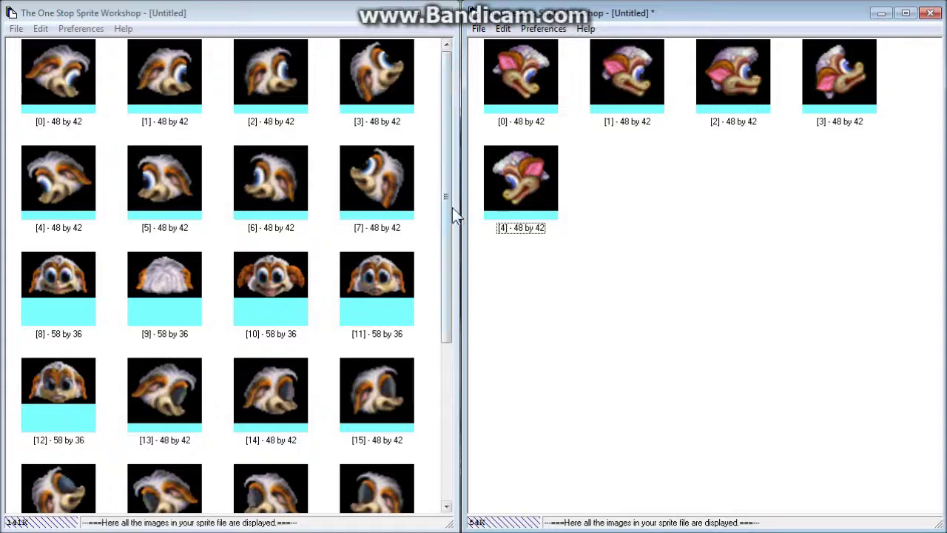
Scroll the base head sprite list to the bottom to show frames through [25].
left_click_drag(448, 200, 447, 358)
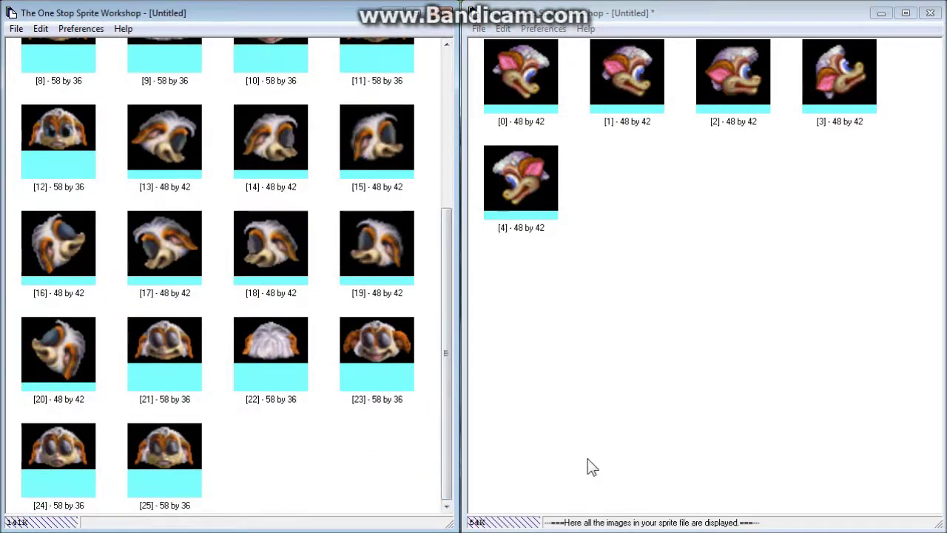